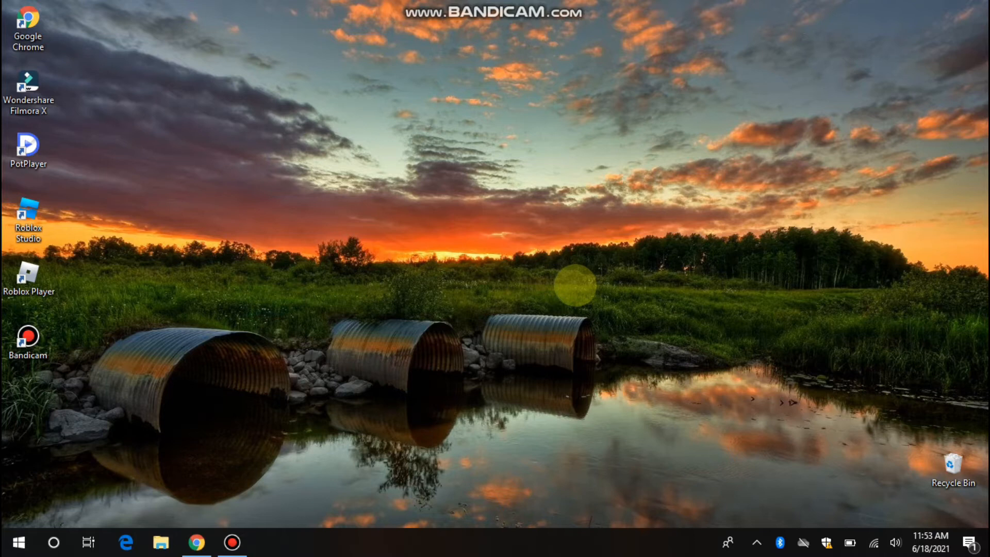
Step: Start a new shortcut from the desktop's New menu, opening the Create Shortcut wizard
right_click(455, 246)
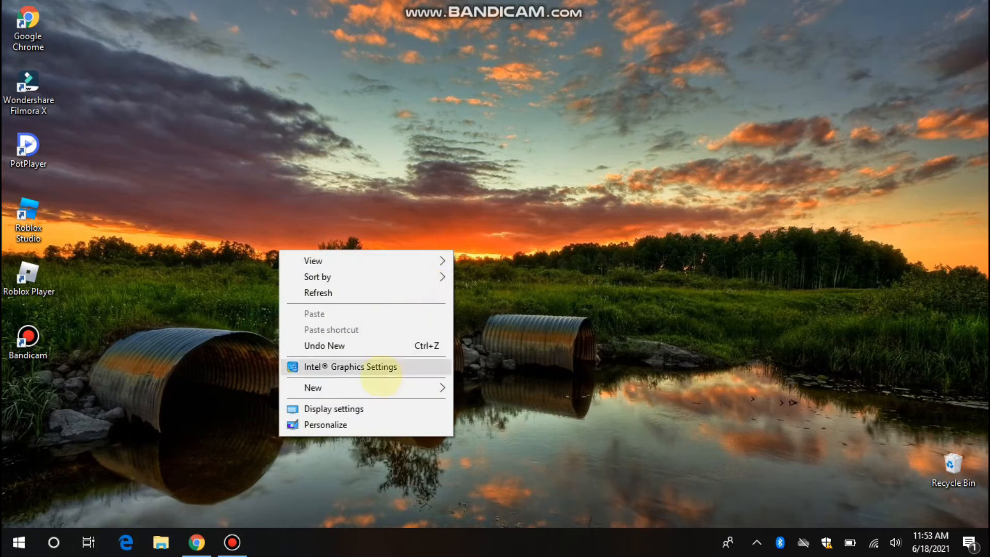
mouse_move(364, 388)
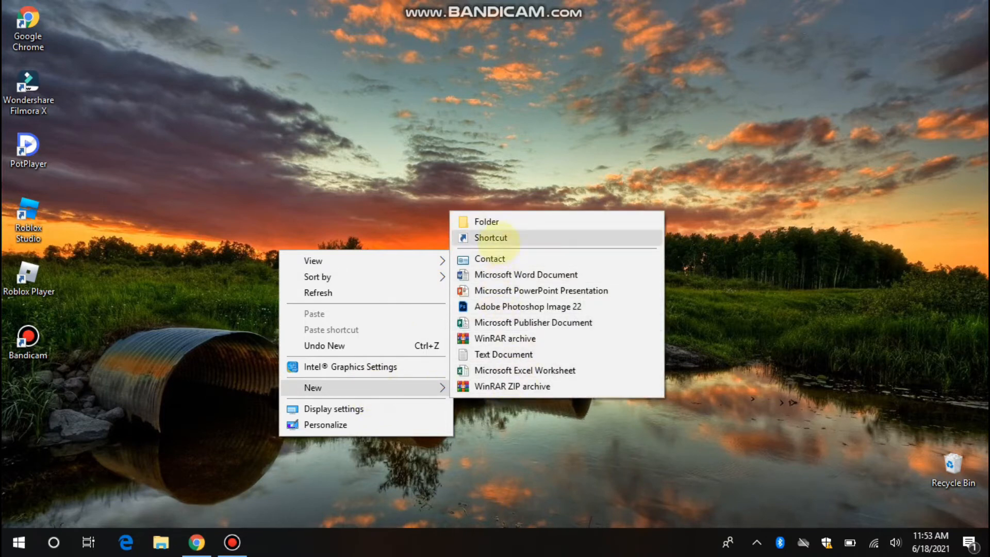
left_click(511, 238)
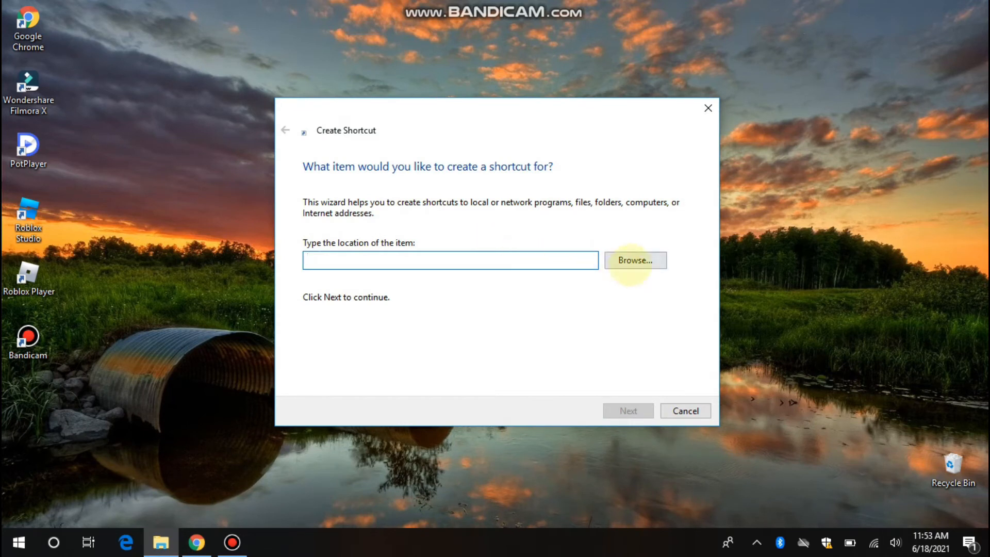
Step: Browse for the target, expanding This PC > win 10 (C:) > Program Files (x86)
left_click(633, 263)
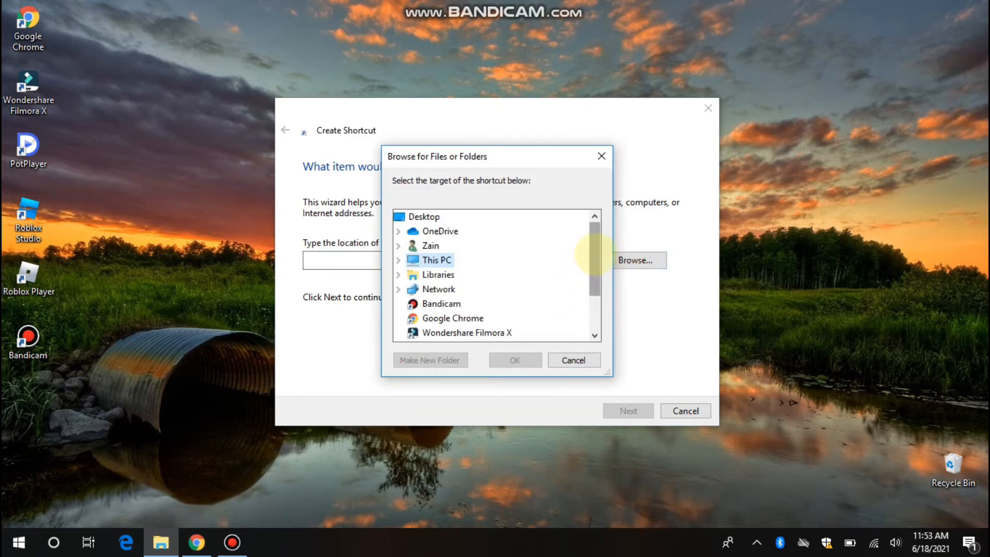
mouse_move(594, 259)
left_mouse_down()
mouse_move(593, 309)
mouse_move(593, 248)
left_mouse_up()
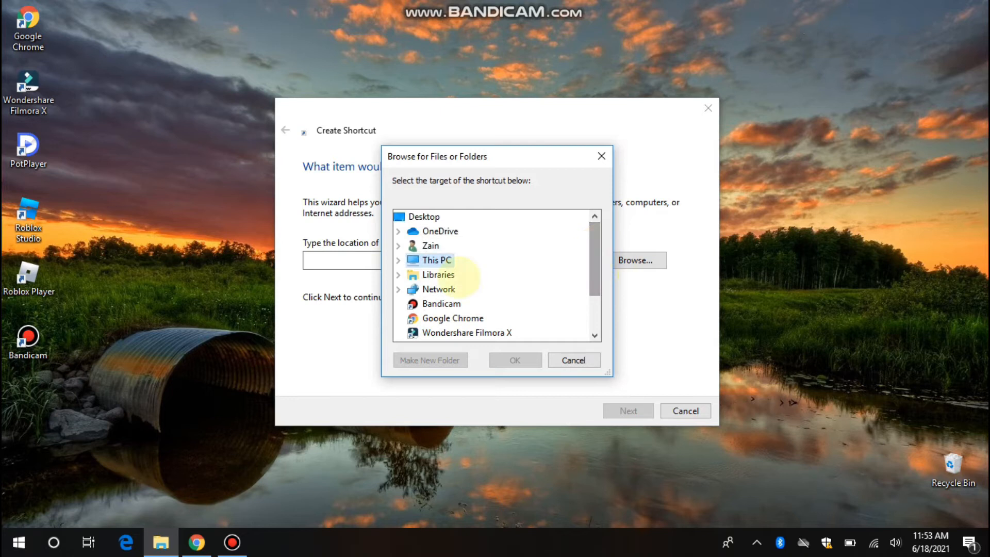
double_click(436, 260)
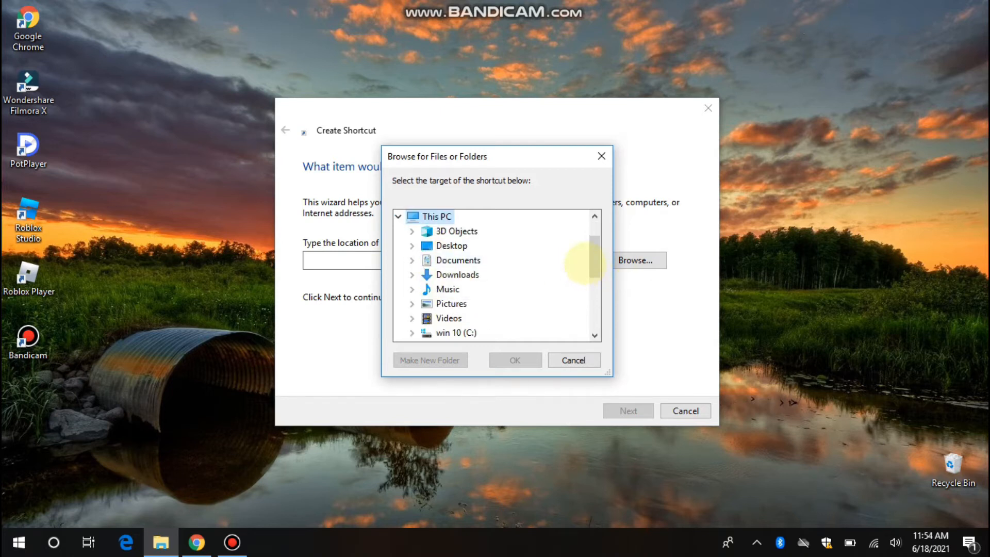
left_click_drag(593, 259, 594, 289)
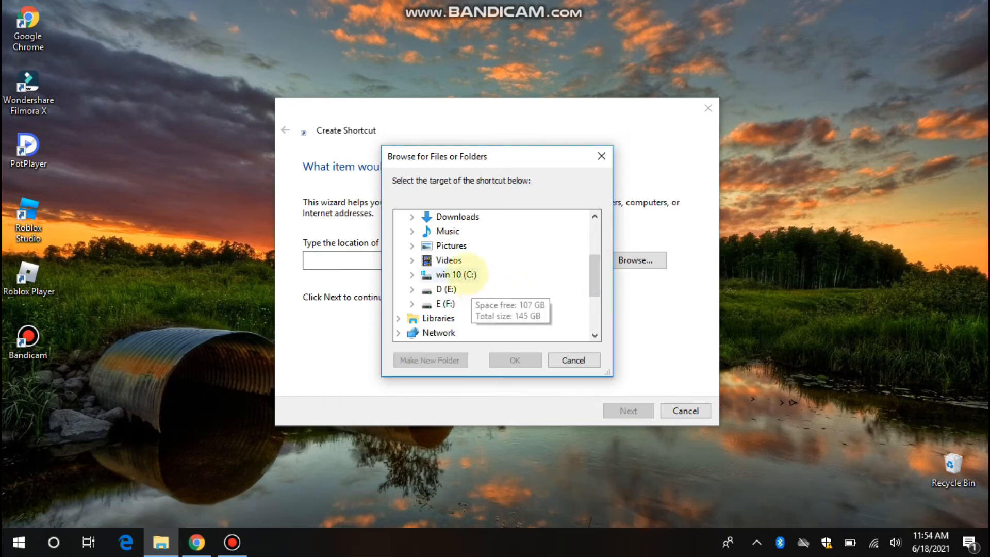
double_click(457, 275)
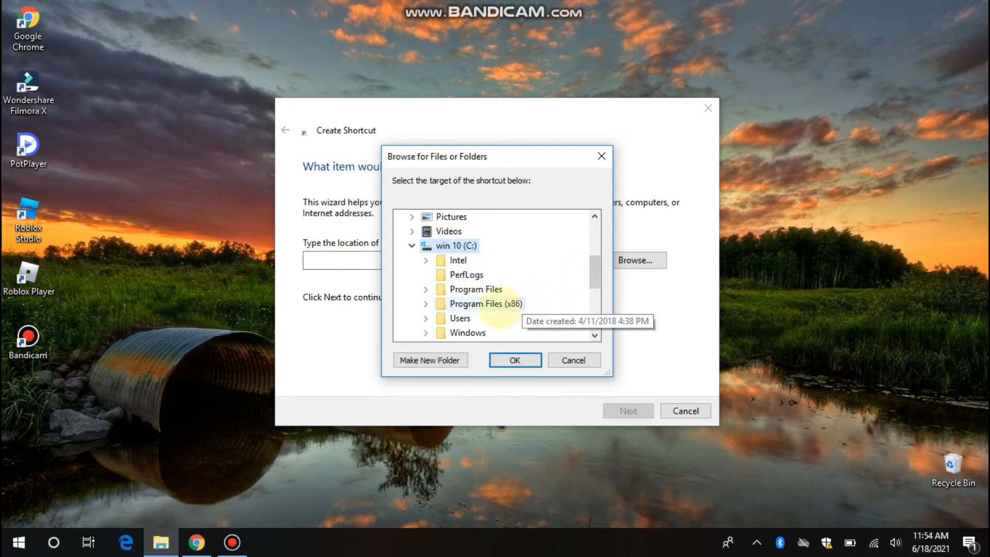
double_click(486, 303)
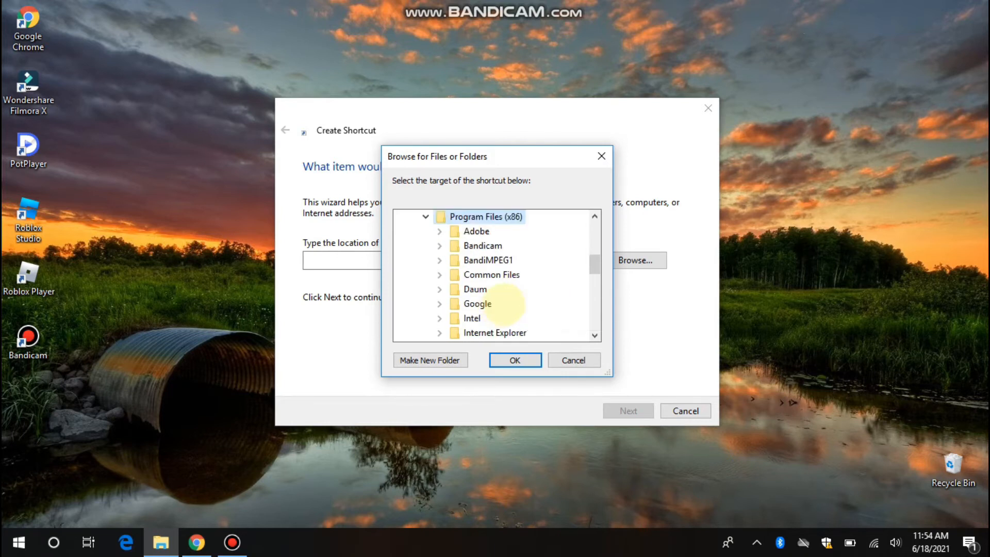
left_click_drag(594, 265, 594, 285)
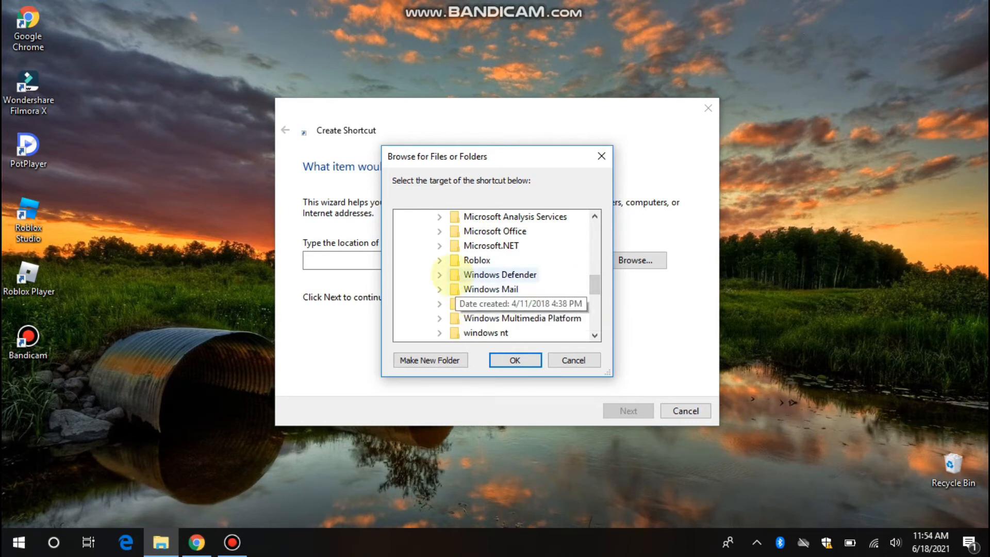
Step: Drill into Roblox > Versions > version folder and select RobloxPlayerBeta as the target
left_click(439, 260)
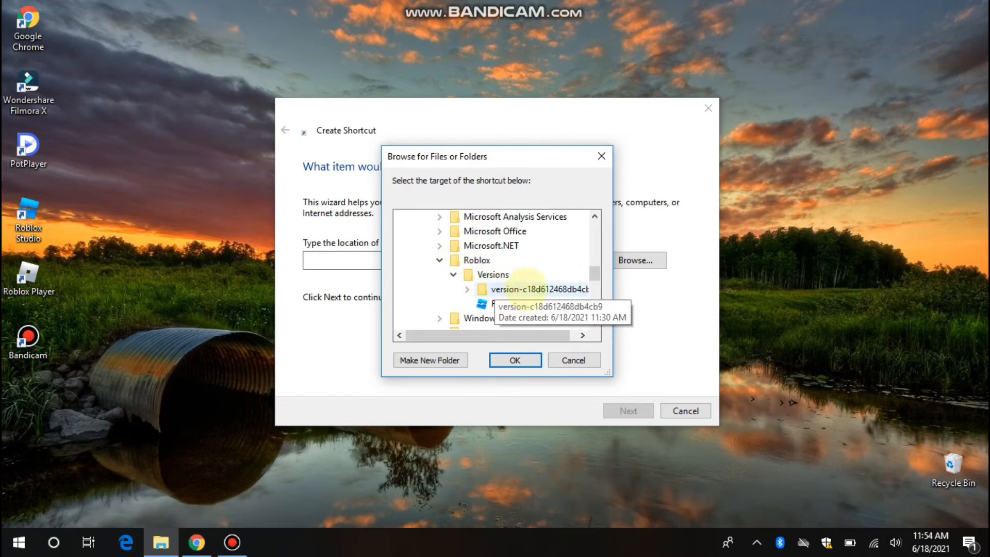
double_click(530, 289)
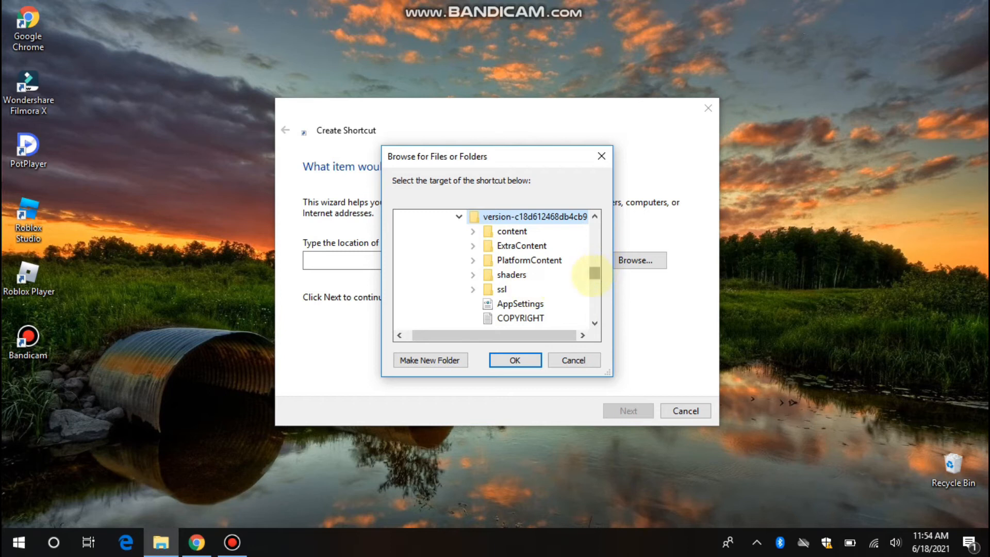
left_click_drag(593, 272, 594, 277)
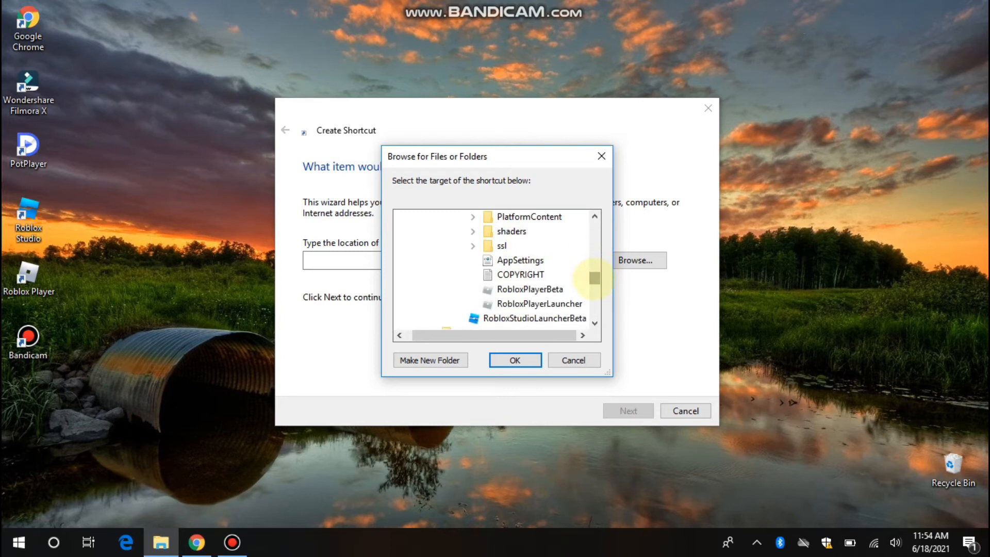
left_click(546, 289)
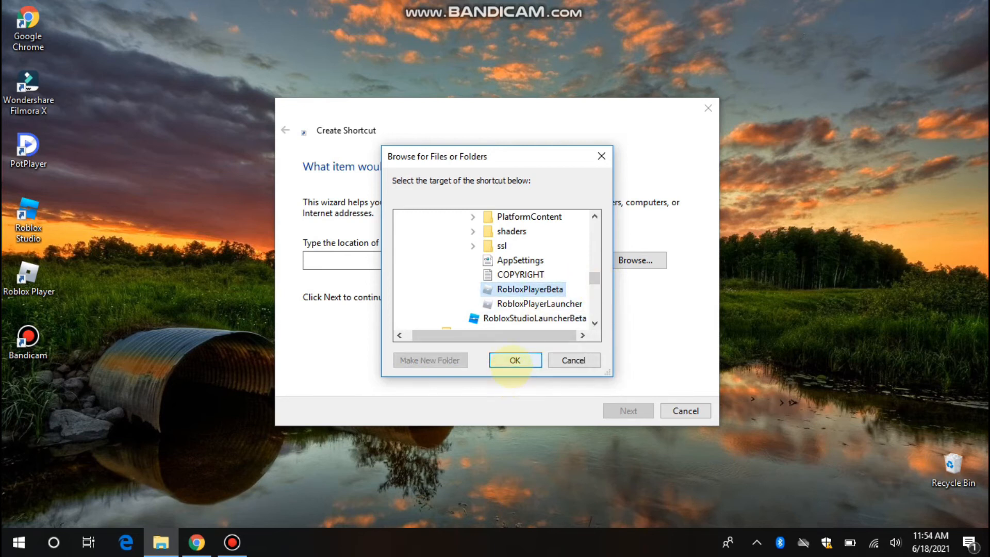
Step: Accept the RobloxPlayerBeta.exe path and position the cursor at its end to append --app
left_click(514, 361)
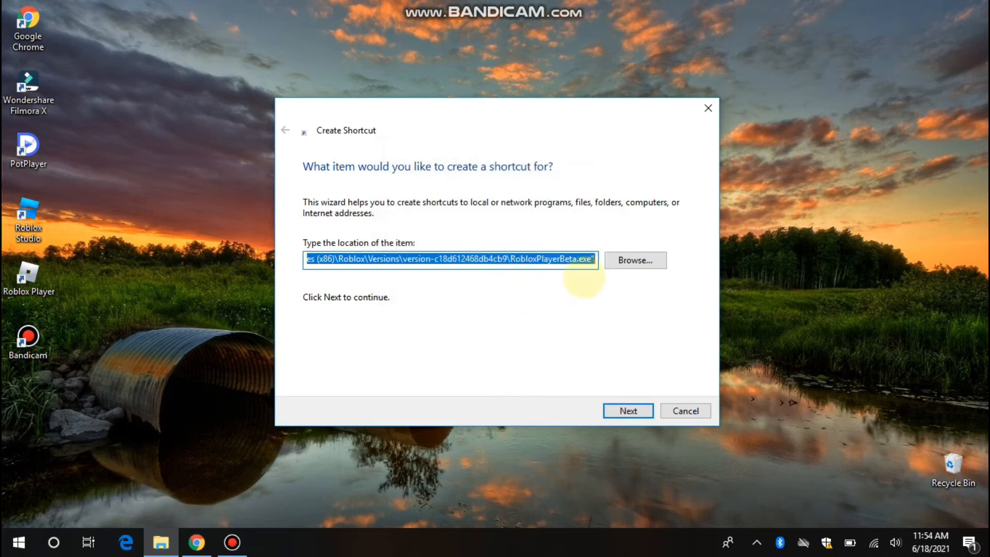
left_click(594, 261)
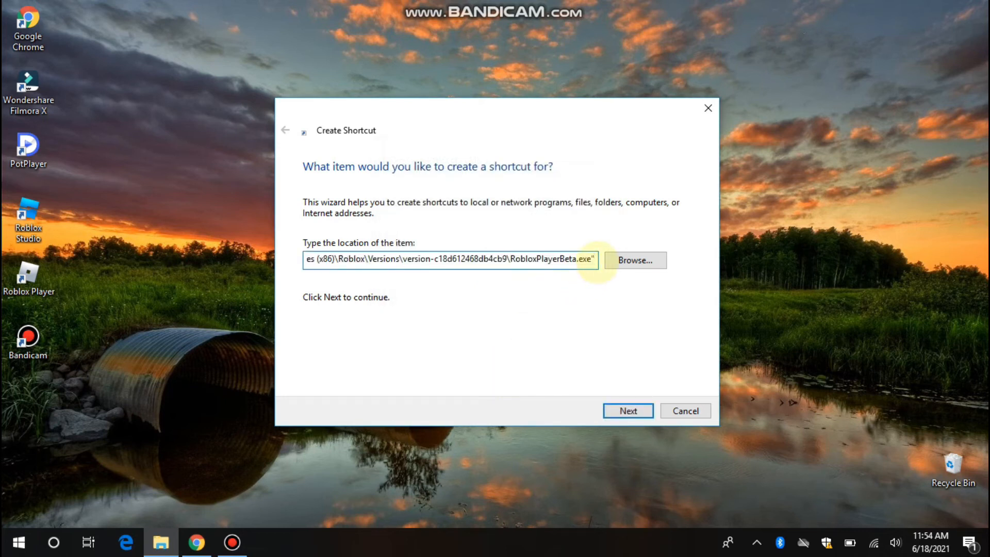
type("--app")
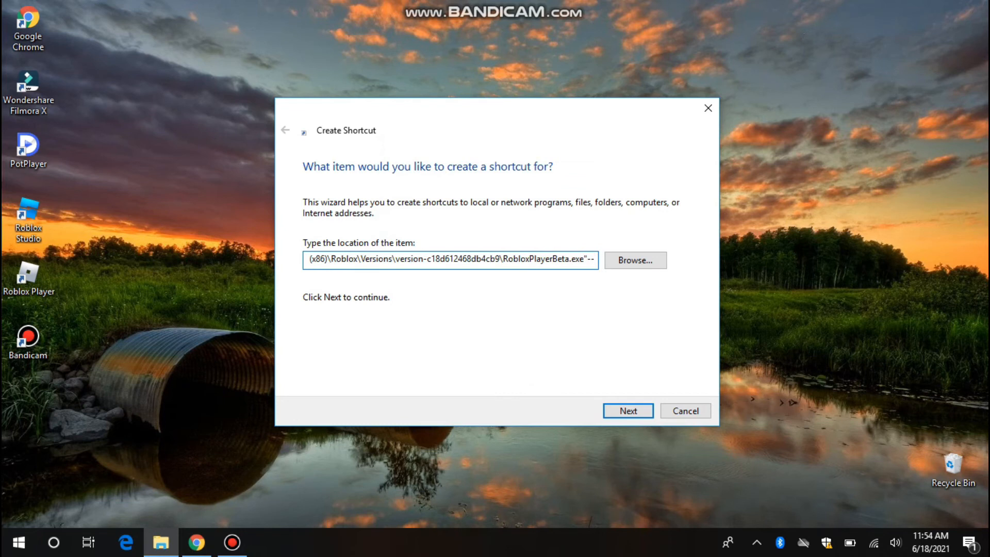